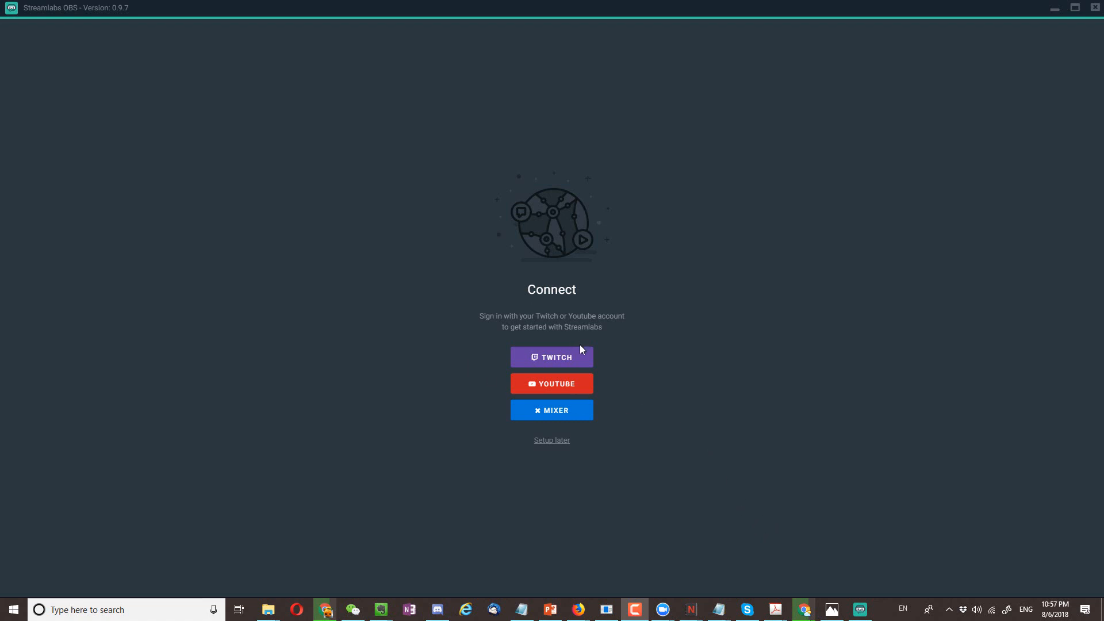
# - Connect a Twitch account by logging in with its username and authorizing Streamlabs to use the account
pyautogui.click(575, 359)
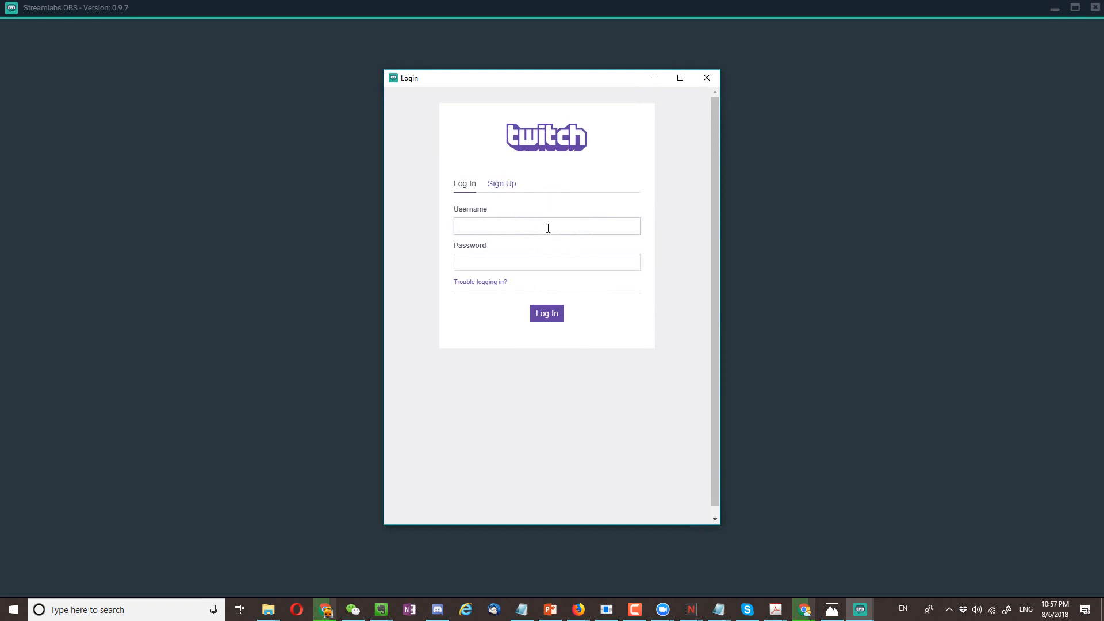
pyautogui.write('amylintr')
pyautogui.press('Return')
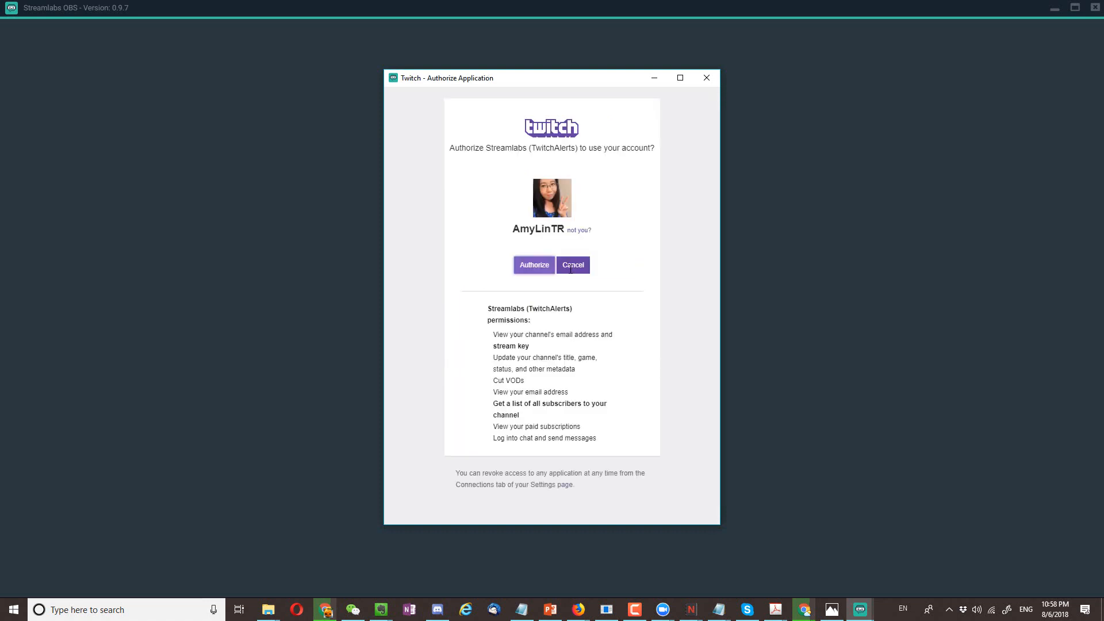
pyautogui.click(526, 268)
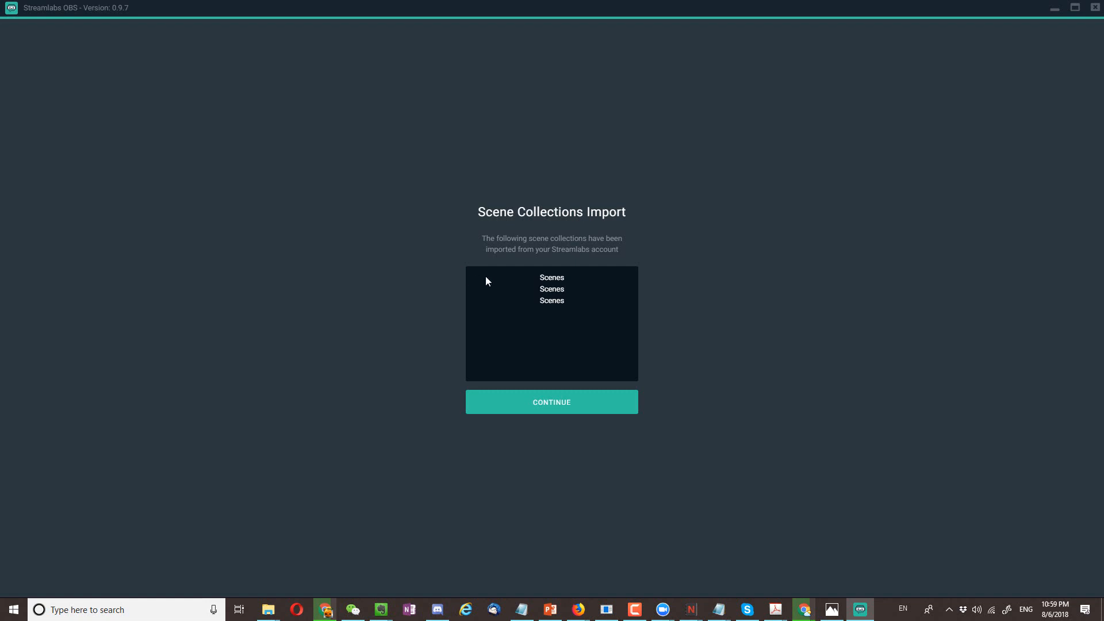
# - Accept the imported scene collections and add the Alertbox, Event List, The Jar and Chatbox widgets
pyautogui.click(542, 402)
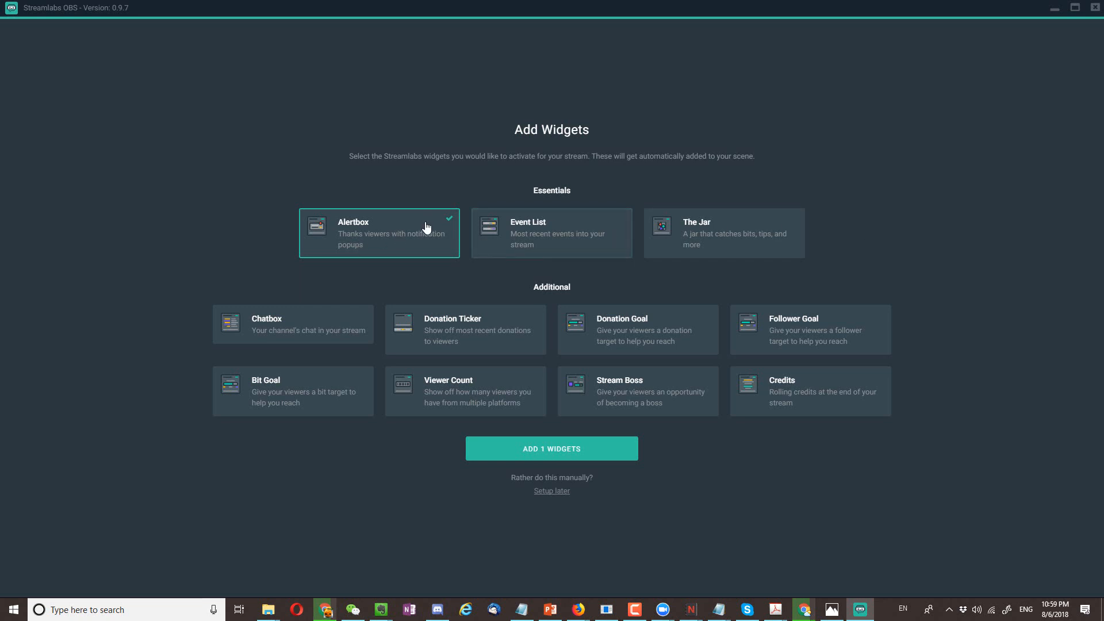
pyautogui.click(556, 245)
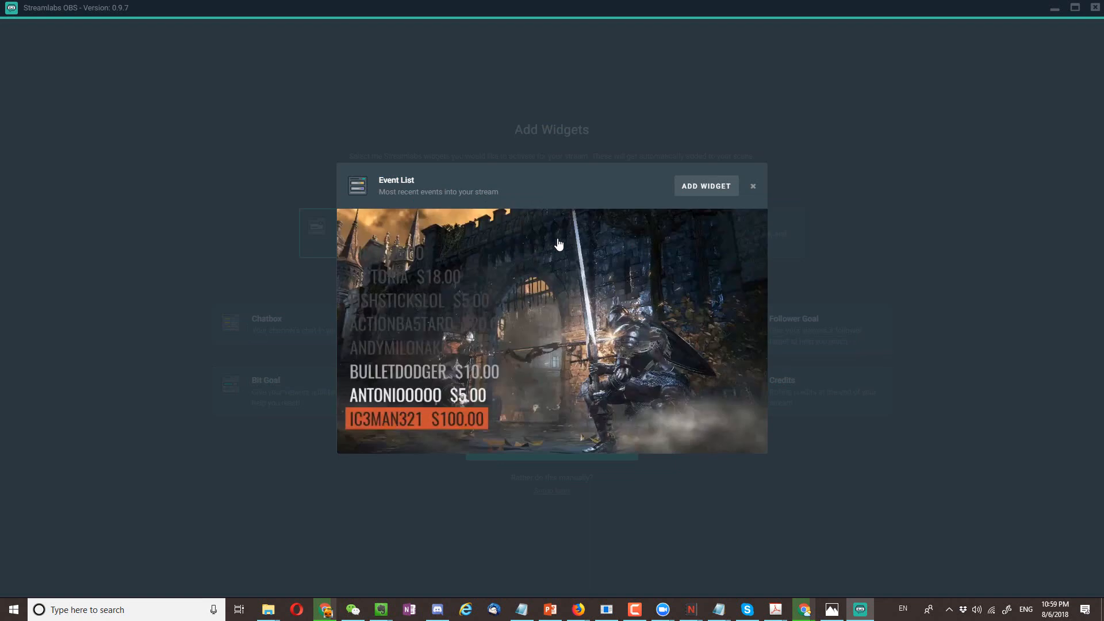
pyautogui.click(712, 194)
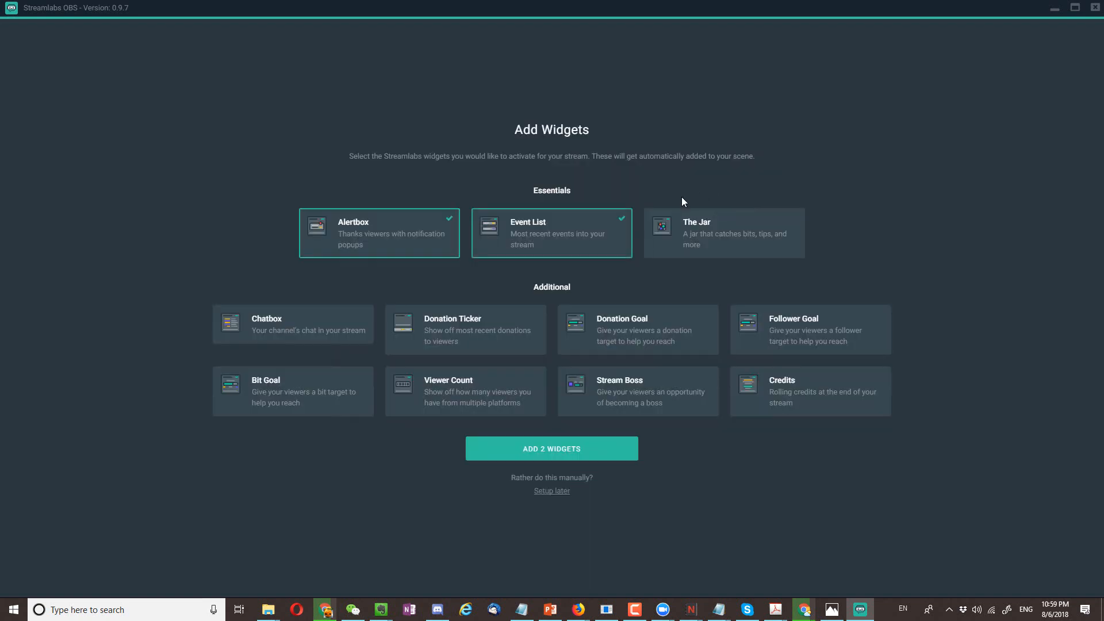
pyautogui.click(711, 242)
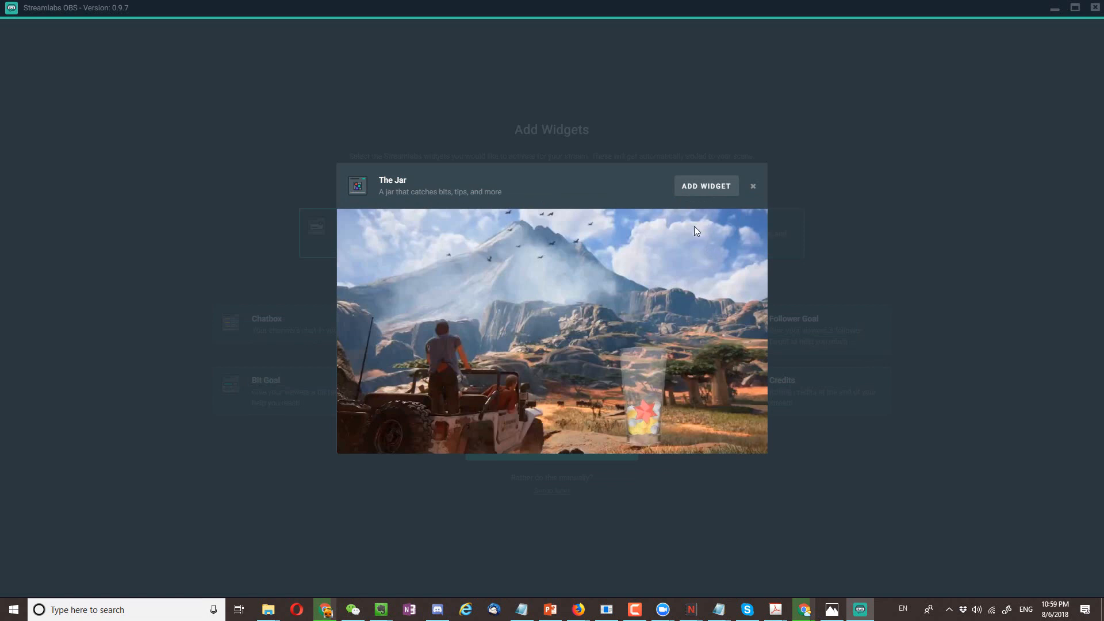
pyautogui.click(704, 187)
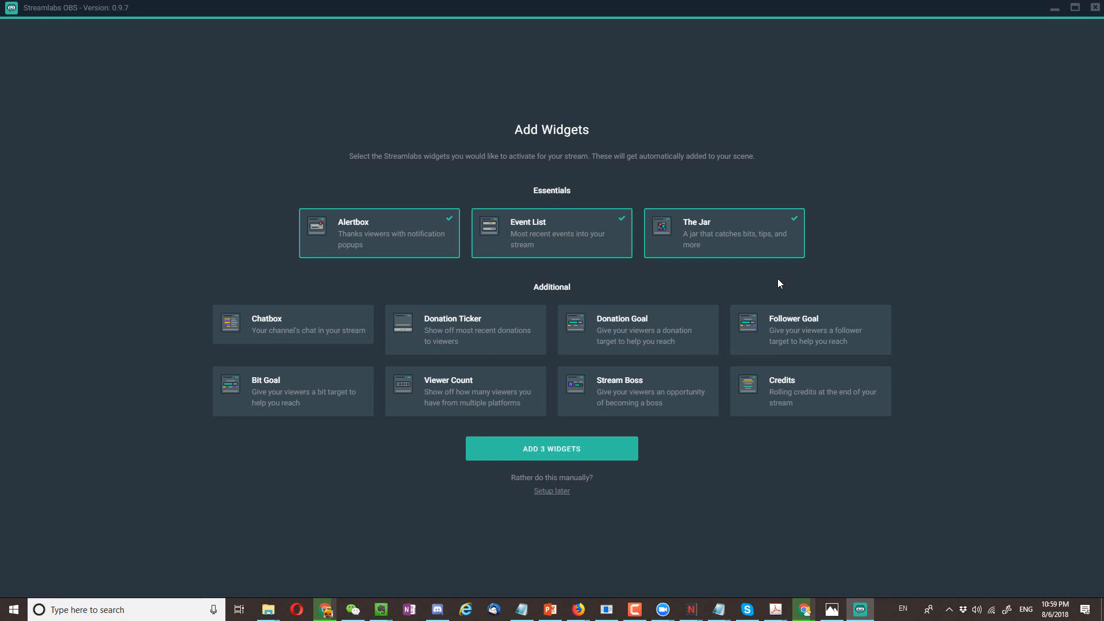
pyautogui.click(316, 327)
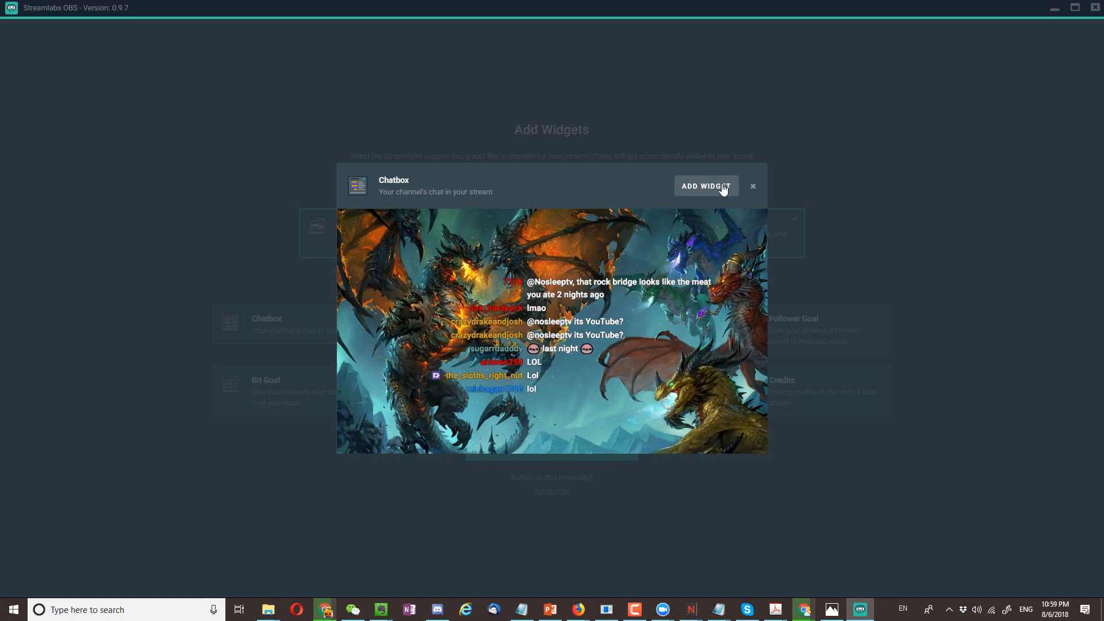
pyautogui.click(700, 191)
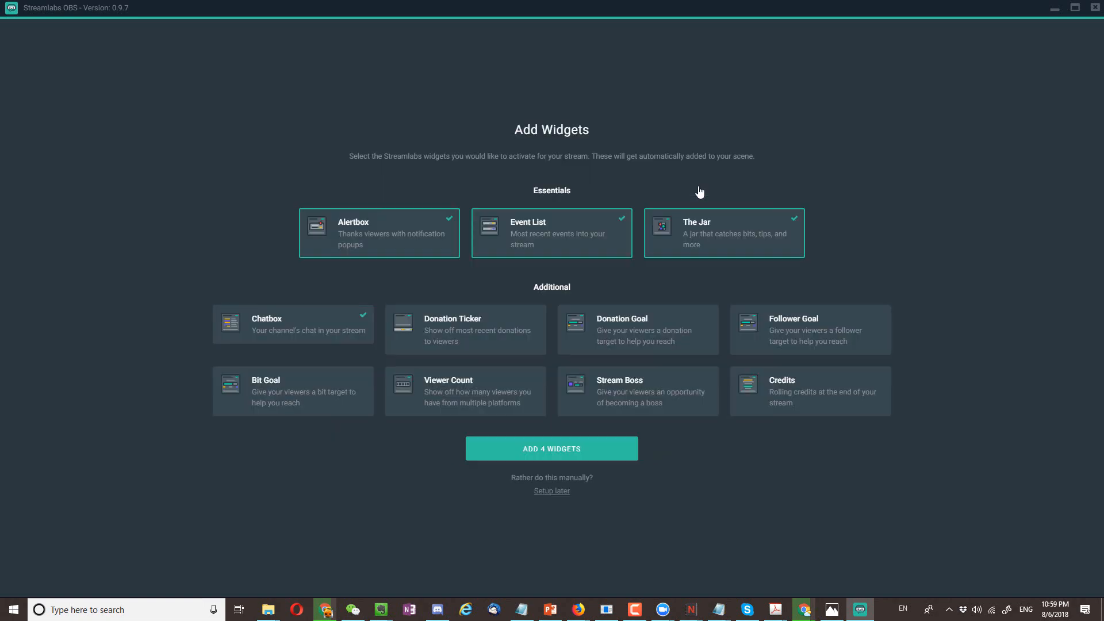
pyautogui.click(573, 462)
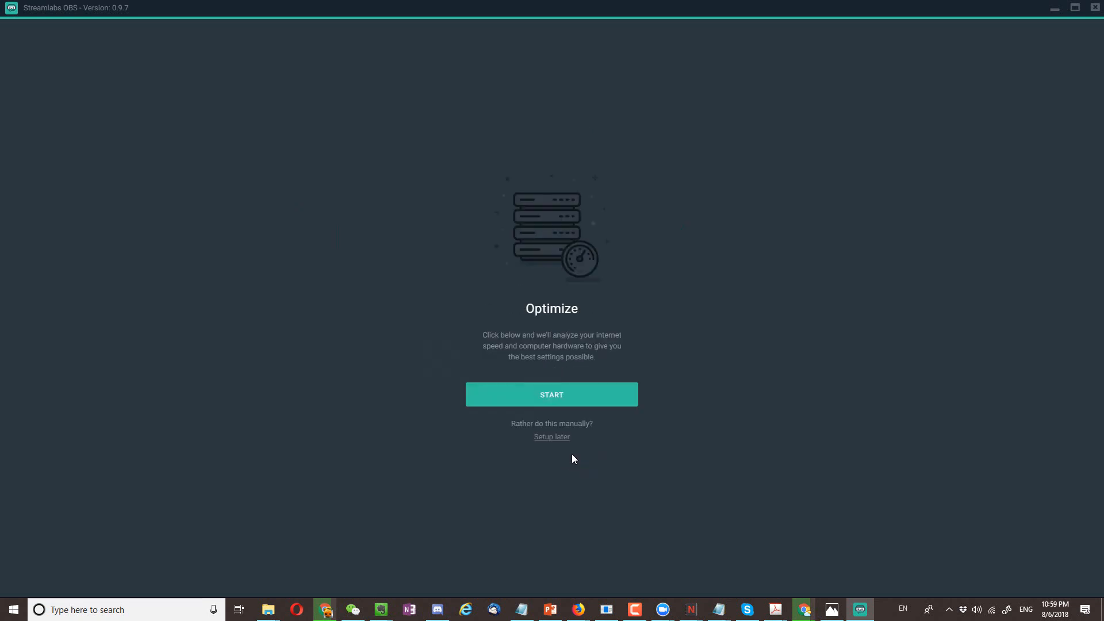
# - Run the automatic optimization of the stream settings and finish the initial setup
pyautogui.click(574, 396)
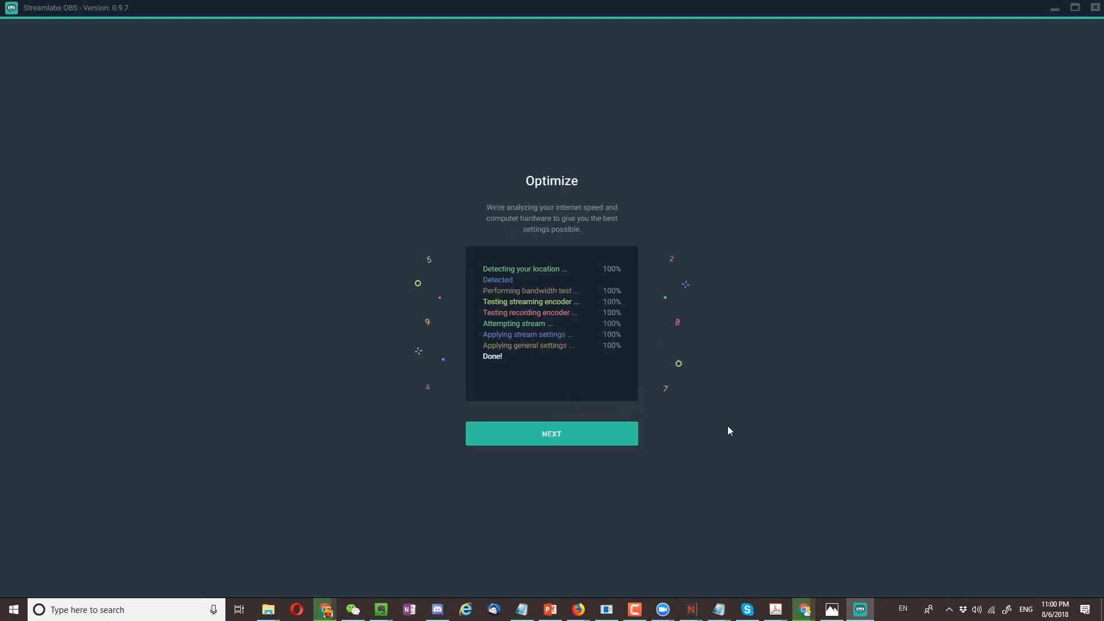
pyautogui.click(586, 445)
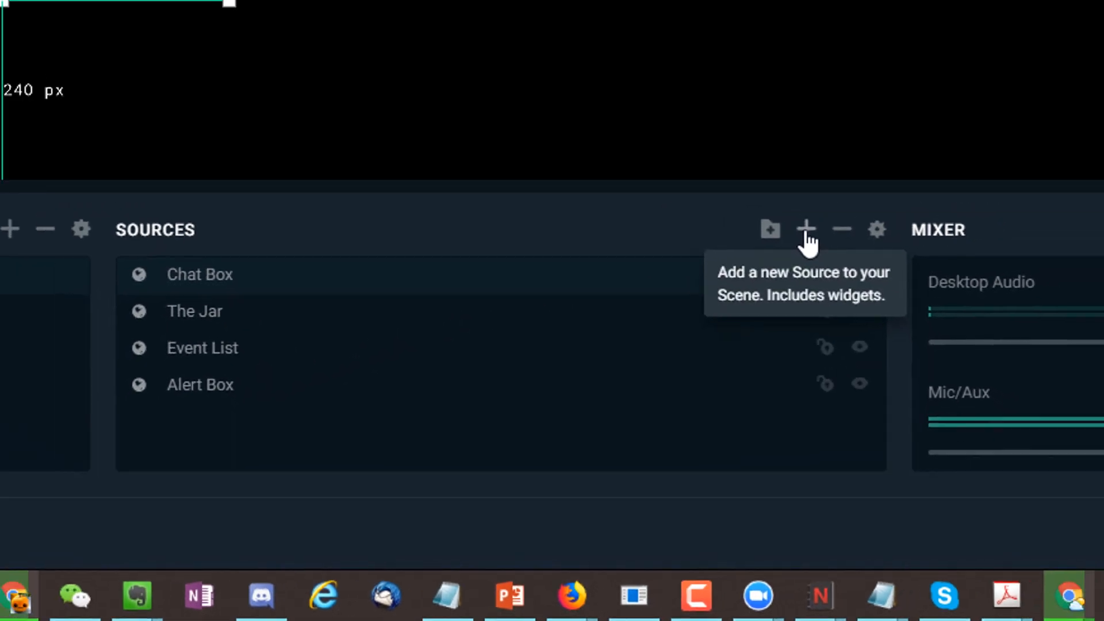
# - Add a Game Capture source to the scene under the name Game Capture and check its available capture modes
pyautogui.click(851, 151)
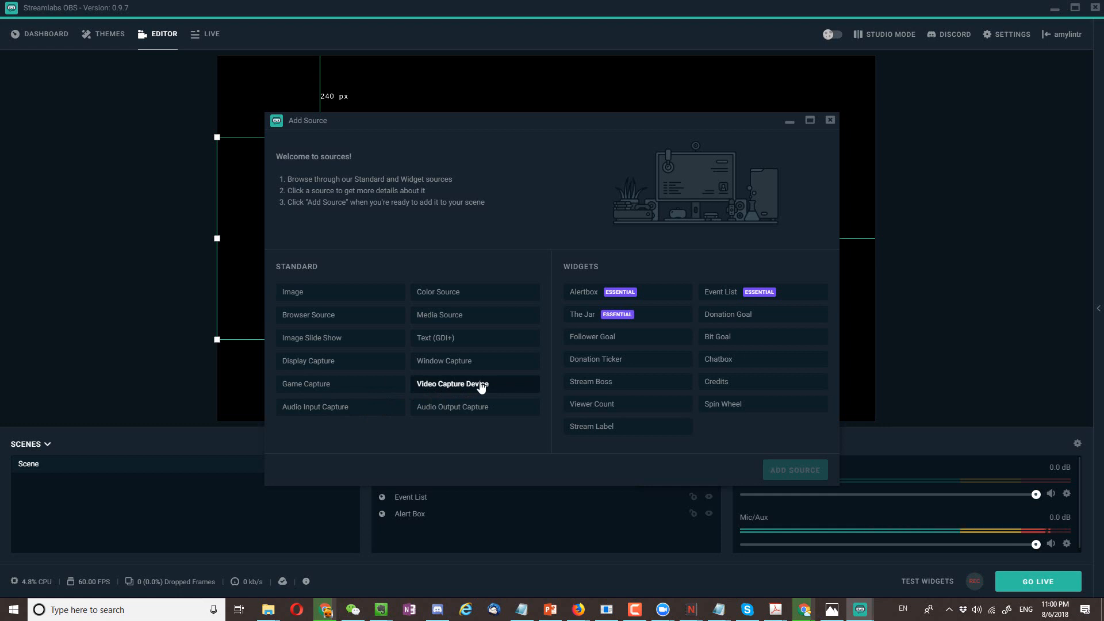
pyautogui.click(364, 387)
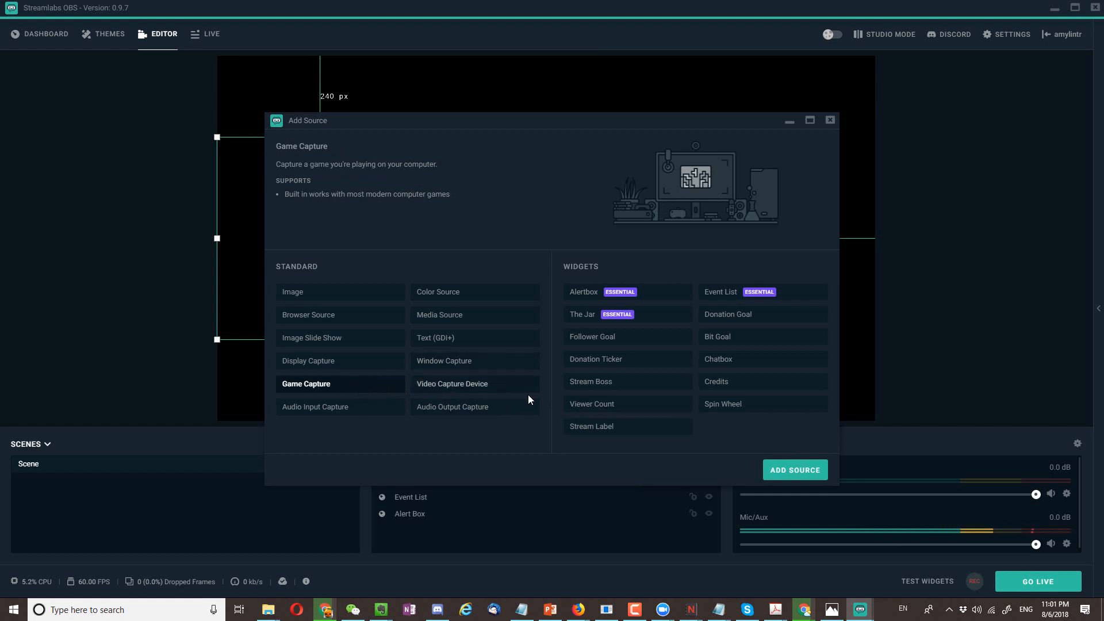
pyautogui.click(803, 472)
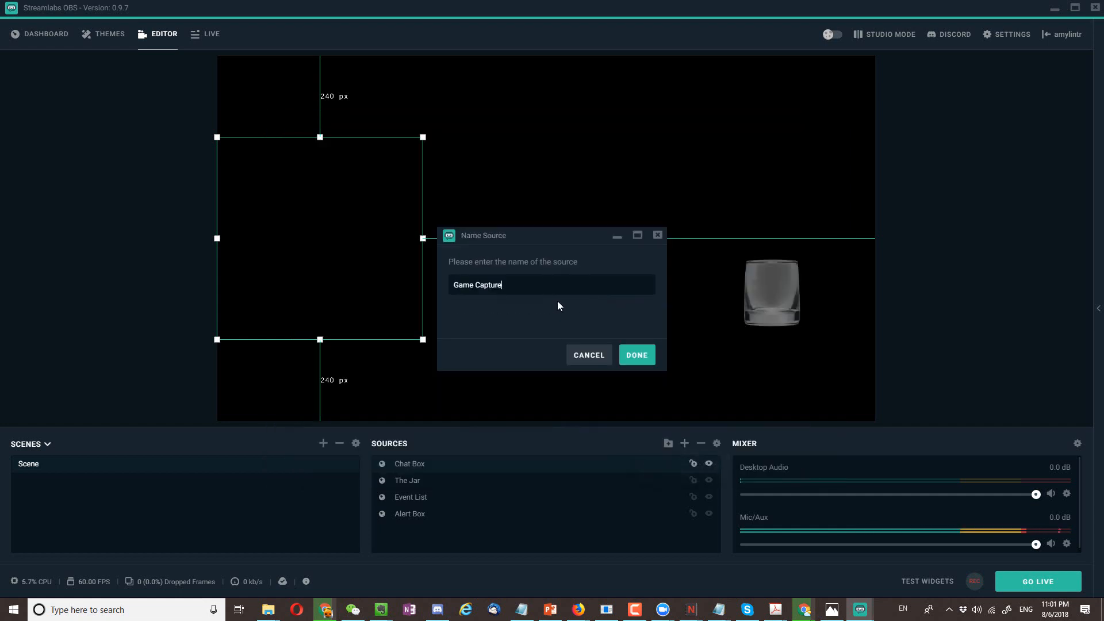
pyautogui.click(636, 355)
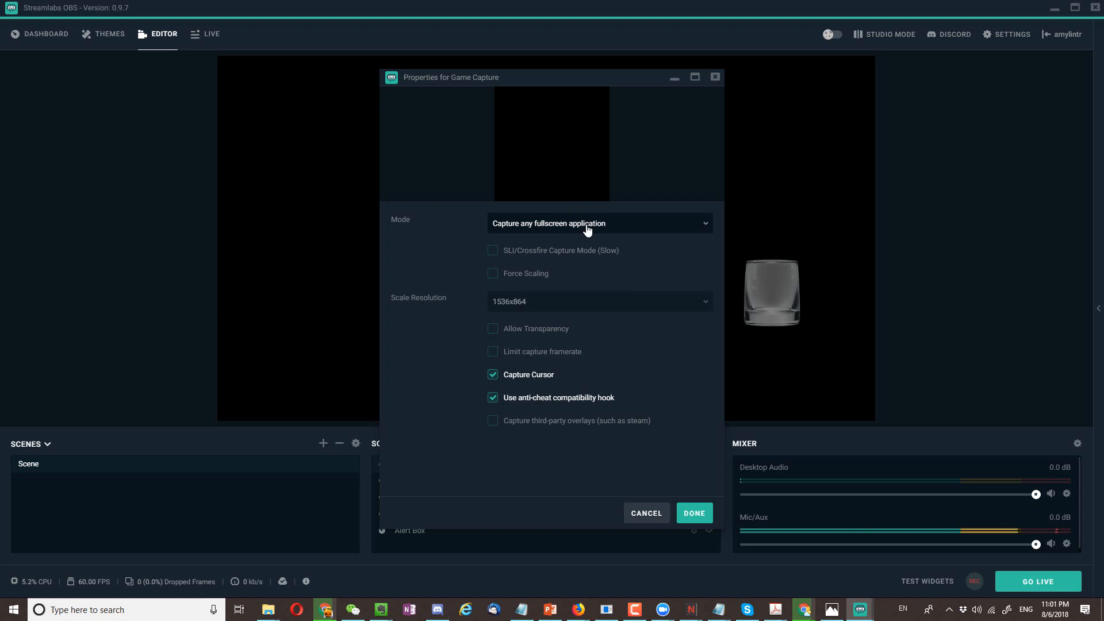
pyautogui.click(588, 231)
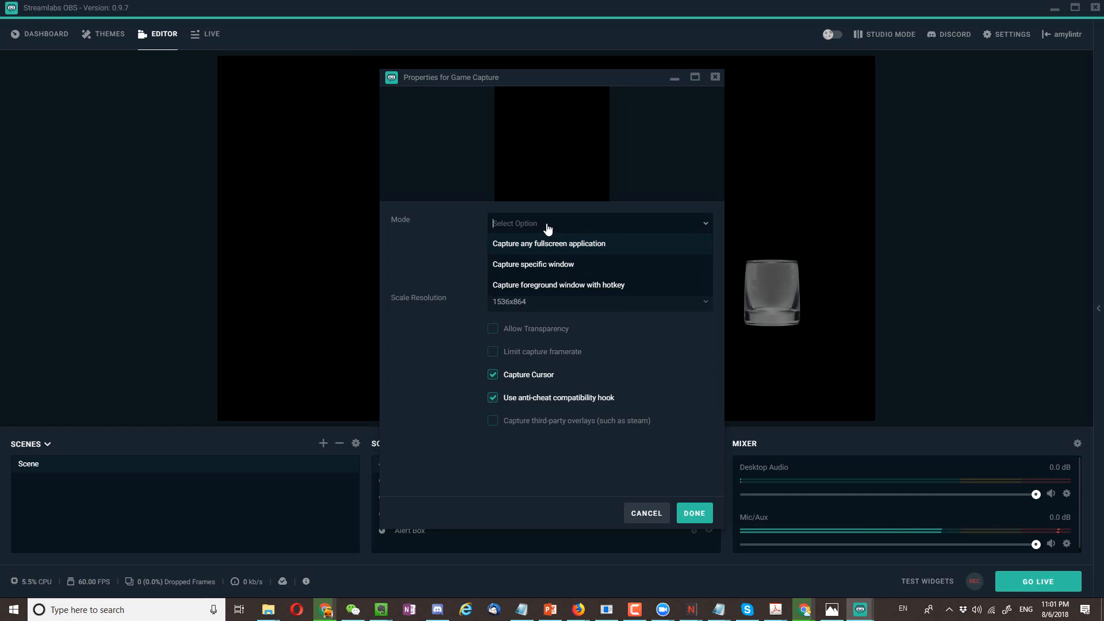
pyautogui.press('Escape')
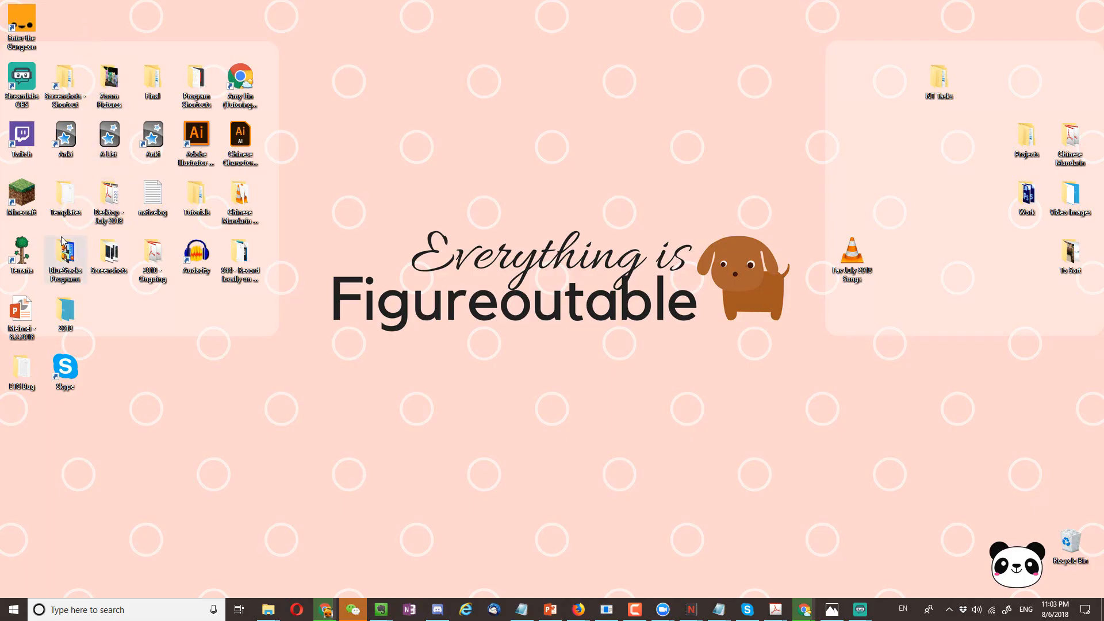
# - Launch Minecraft from the desktop and return to Streamlabs OBS
pyautogui.doubleClick(23, 199)
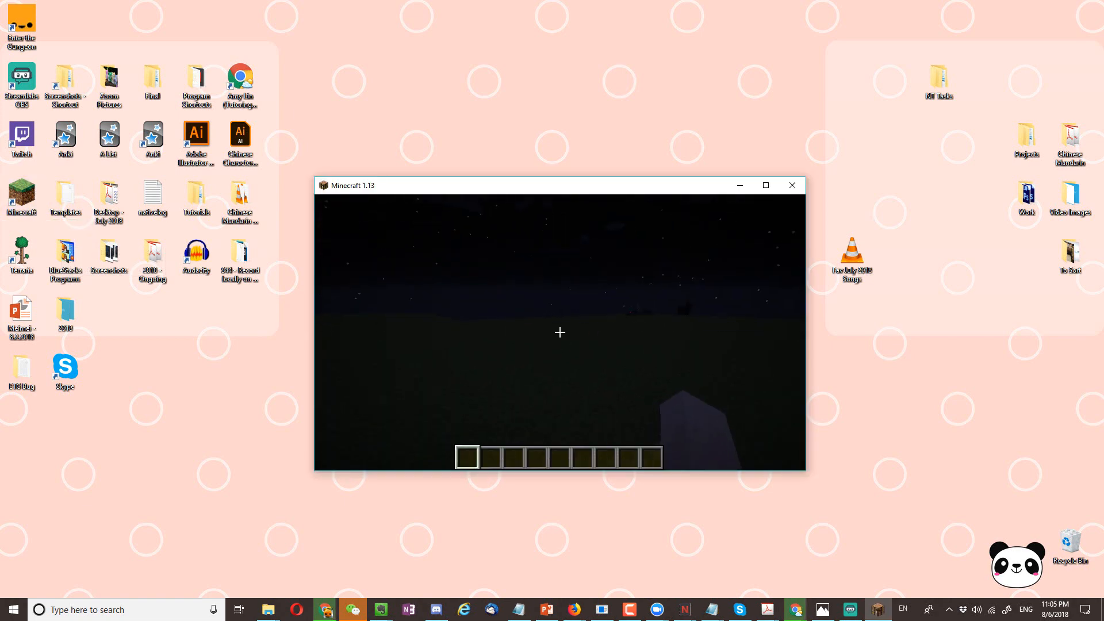
pyautogui.click(850, 610)
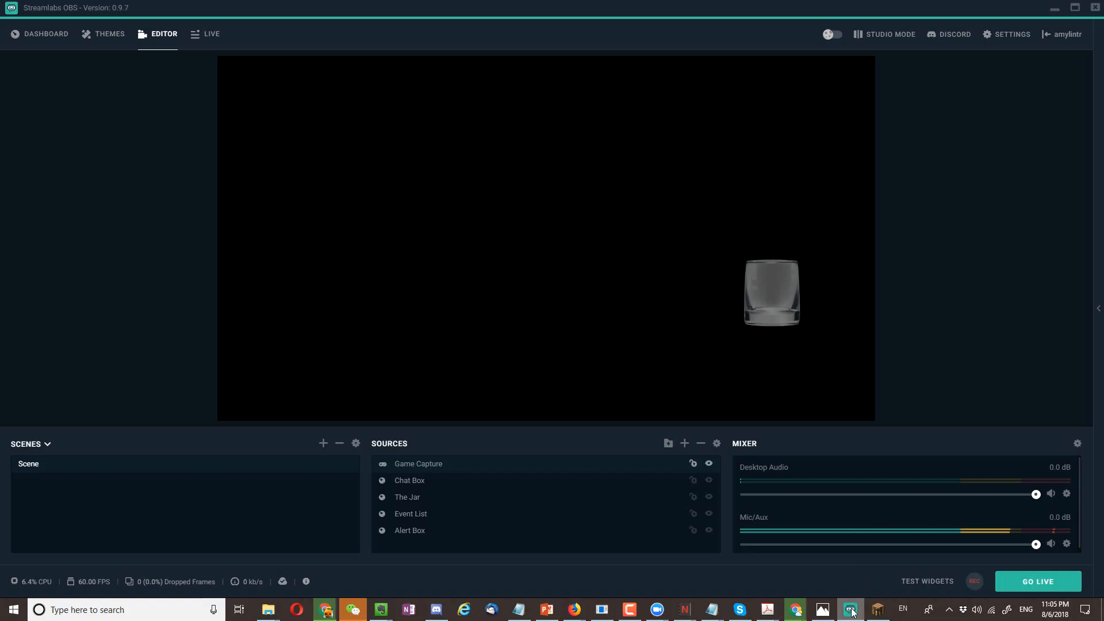
# - Configure the Game Capture source to capture the specific window [javaw.exe]: Minecraft 1.13
pyautogui.rightClick(670, 469)
pyautogui.click(710, 431)
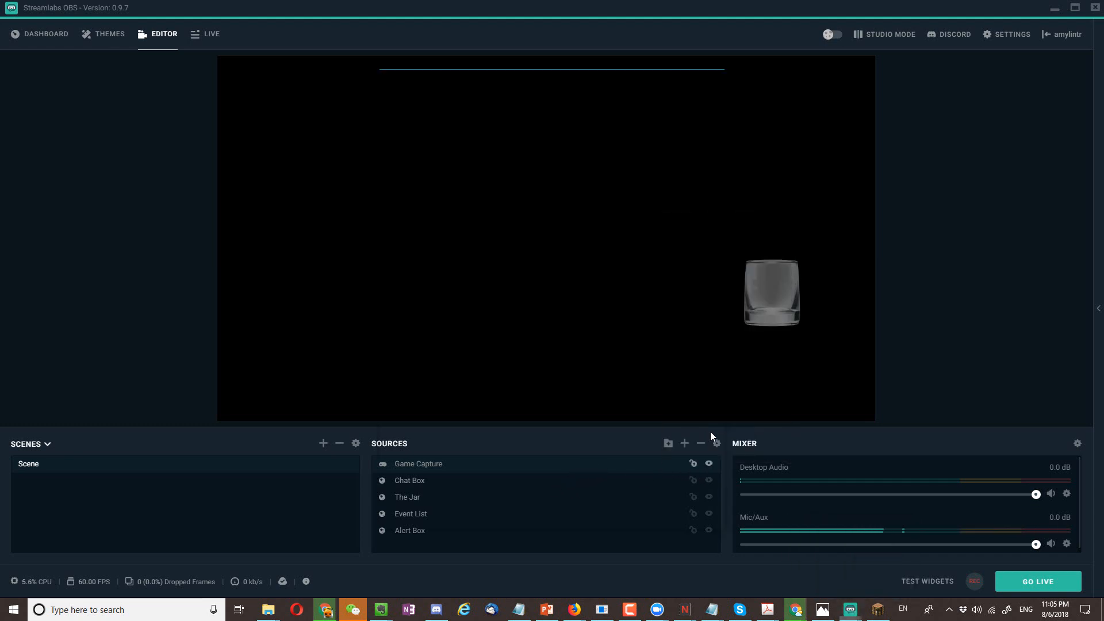
pyautogui.click(649, 257)
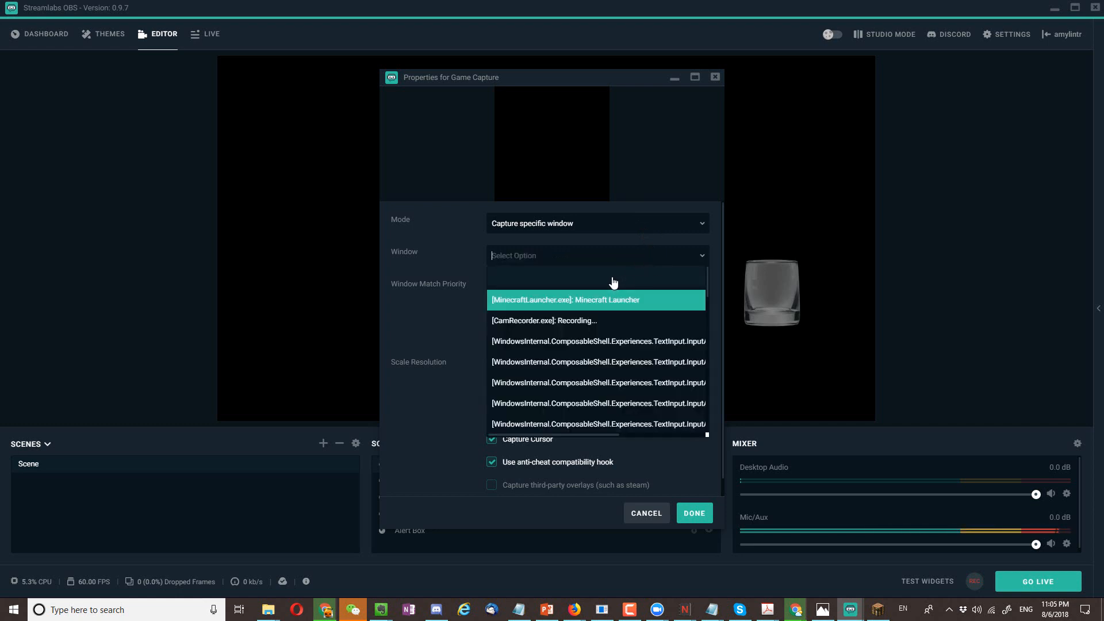
pyautogui.write('min')
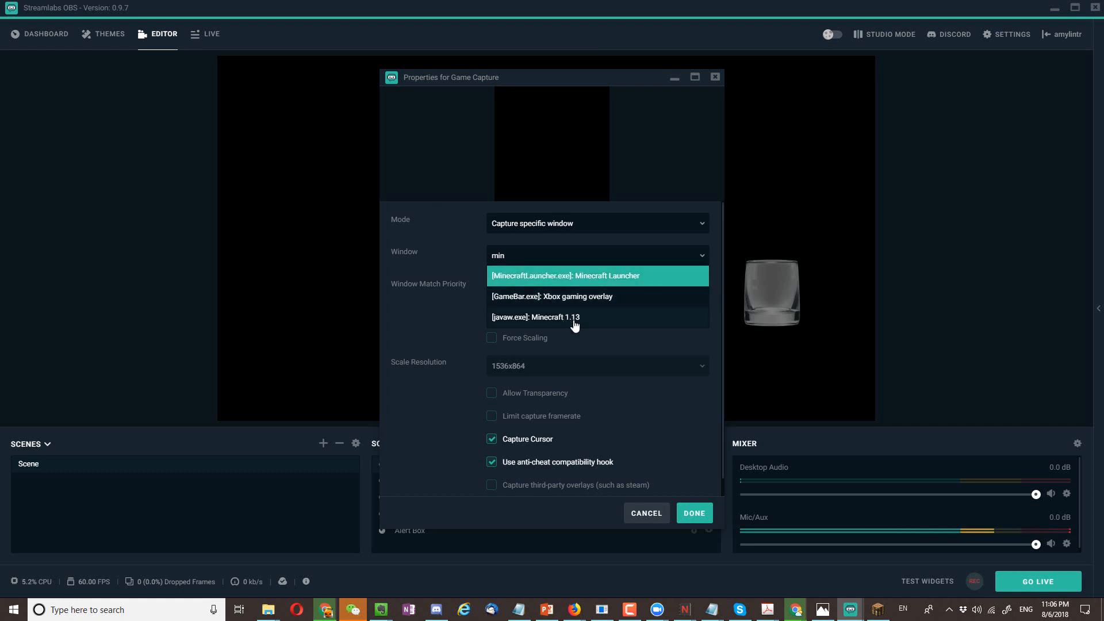
pyautogui.click(589, 322)
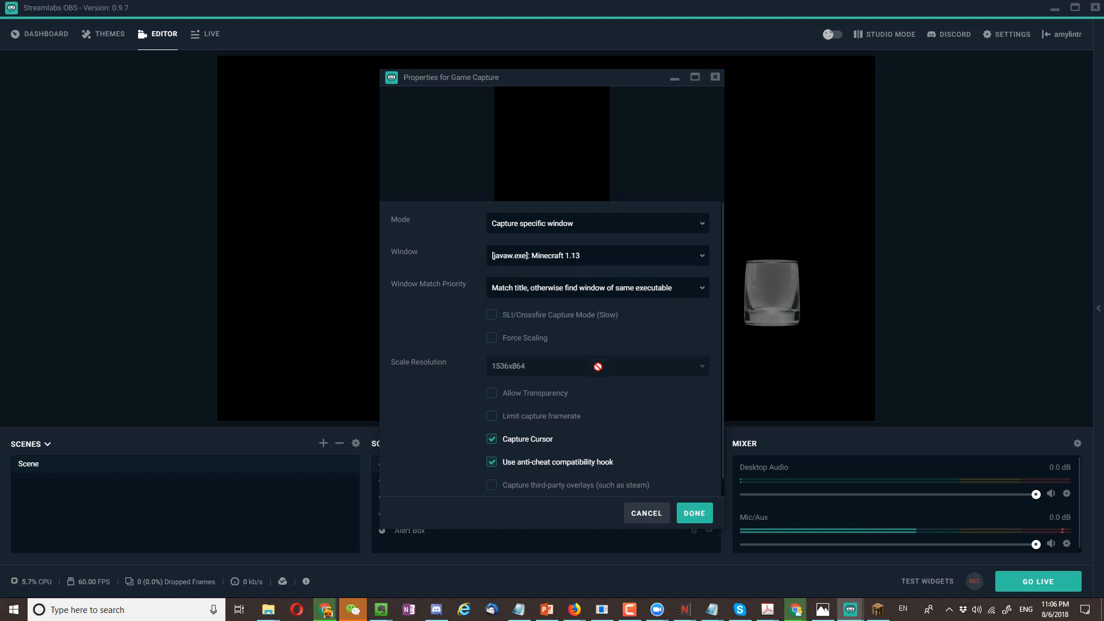
pyautogui.scroll(-1, 611, 446)
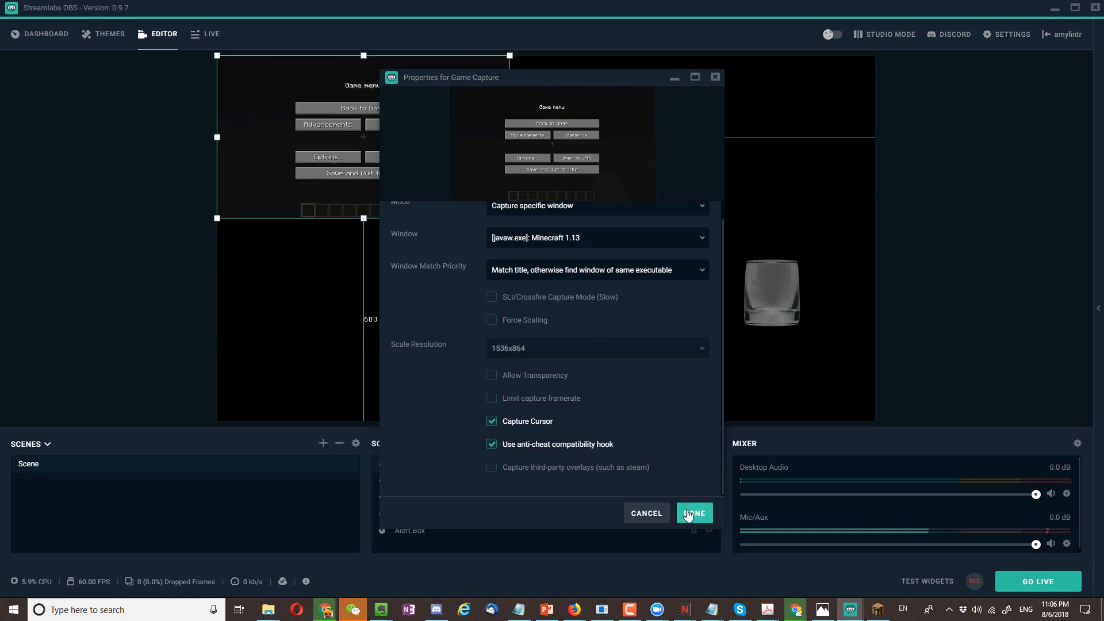
pyautogui.click(693, 513)
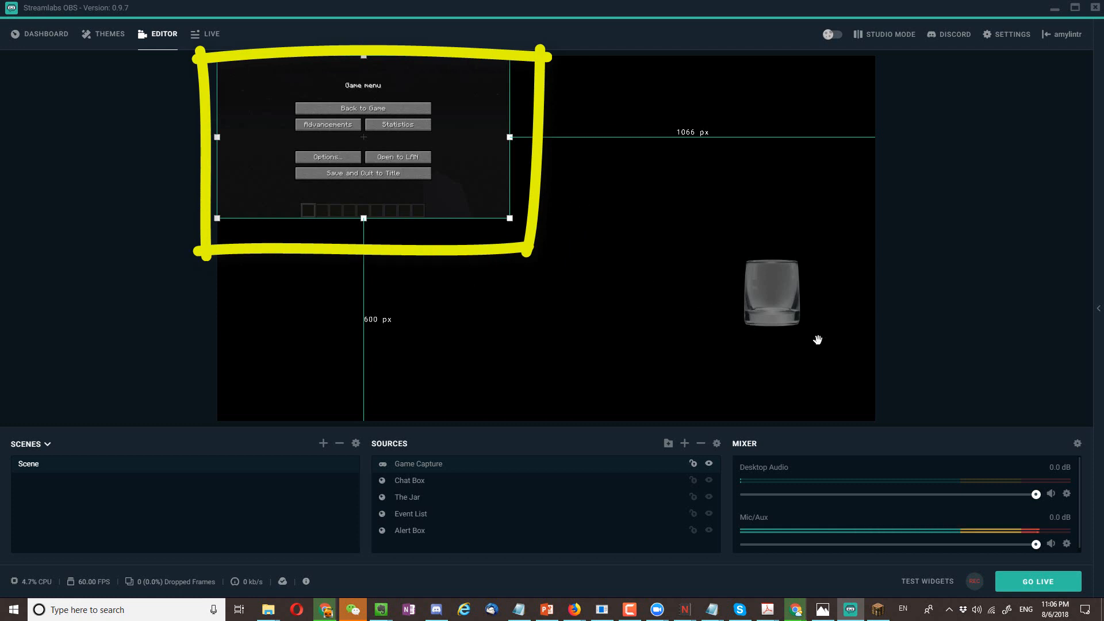
# - Switch to Minecraft, maximize its window and resume the game, and return to Streamlabs OBS
pyautogui.click(878, 609)
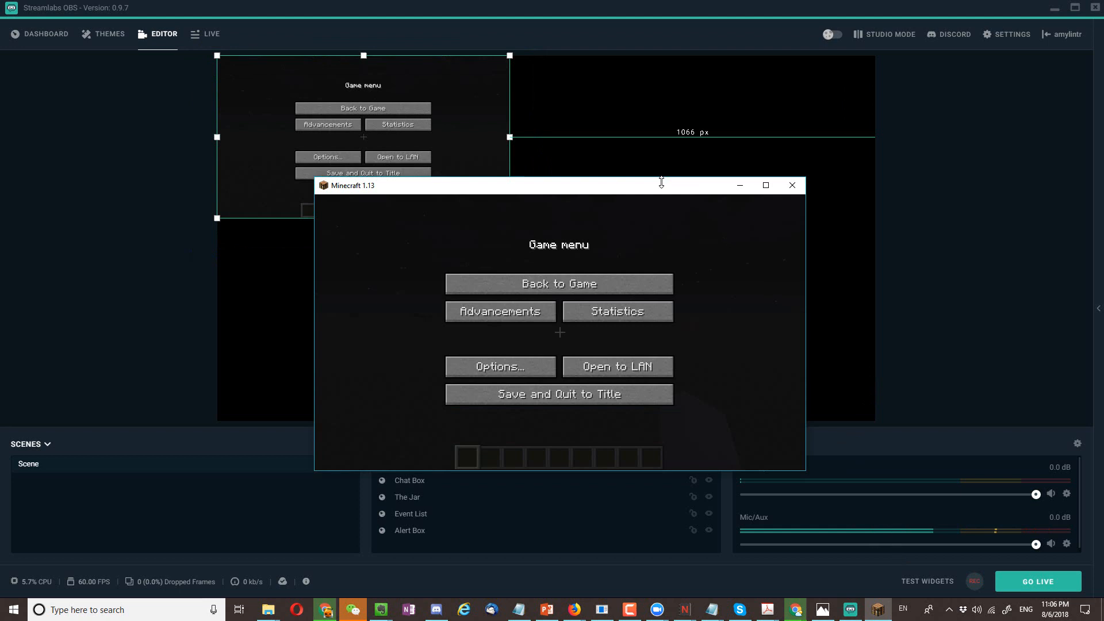
pyautogui.click(766, 185)
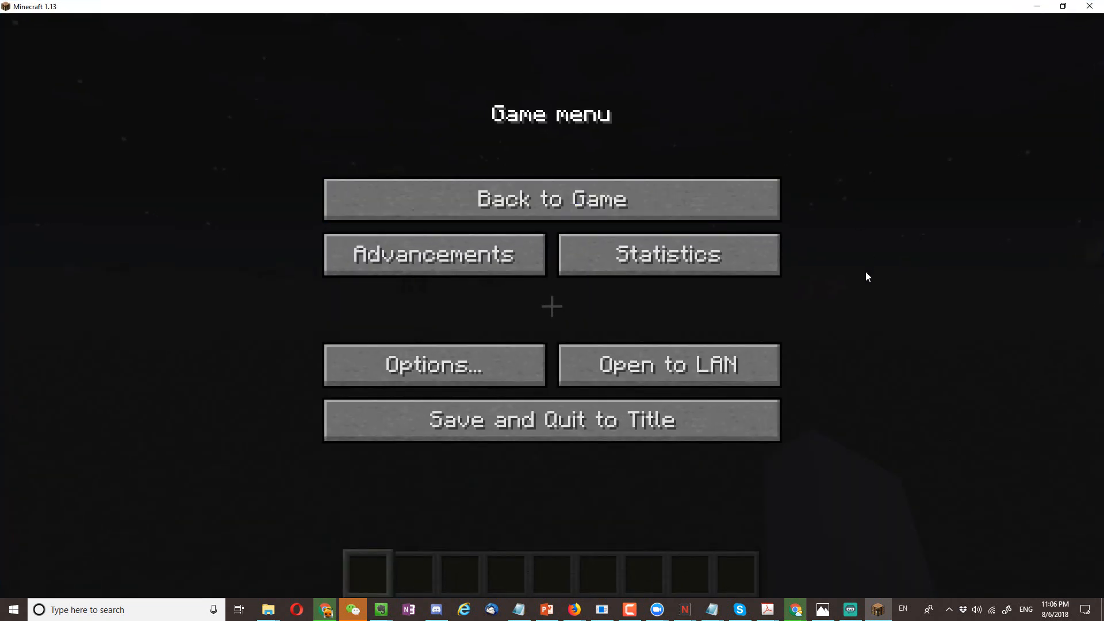
pyautogui.click(579, 183)
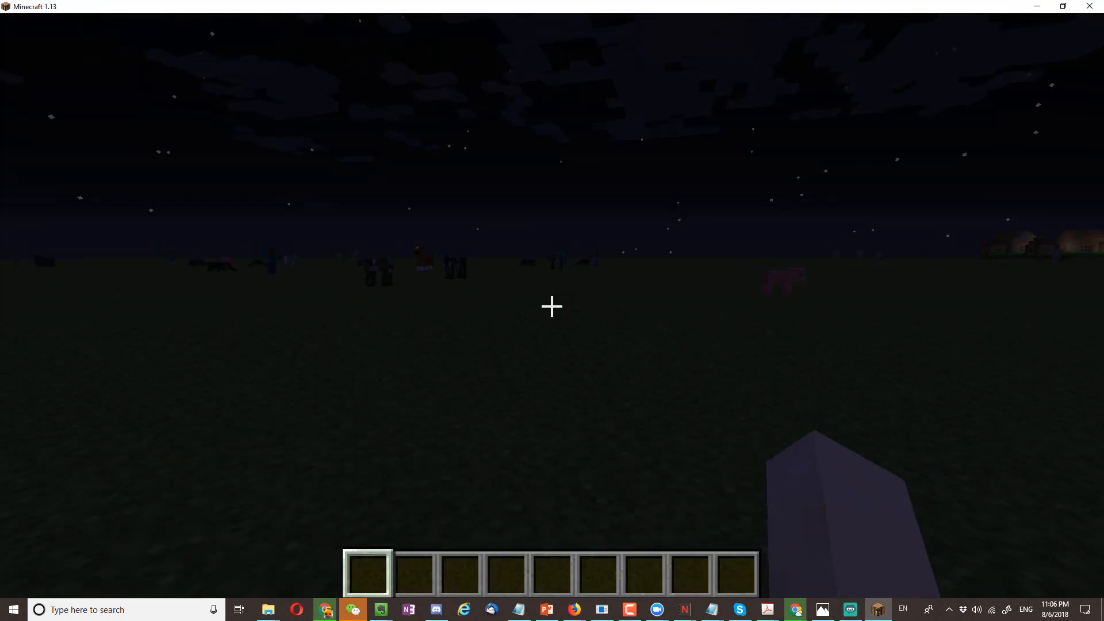
pyautogui.hotkey('alt', 'Tab')
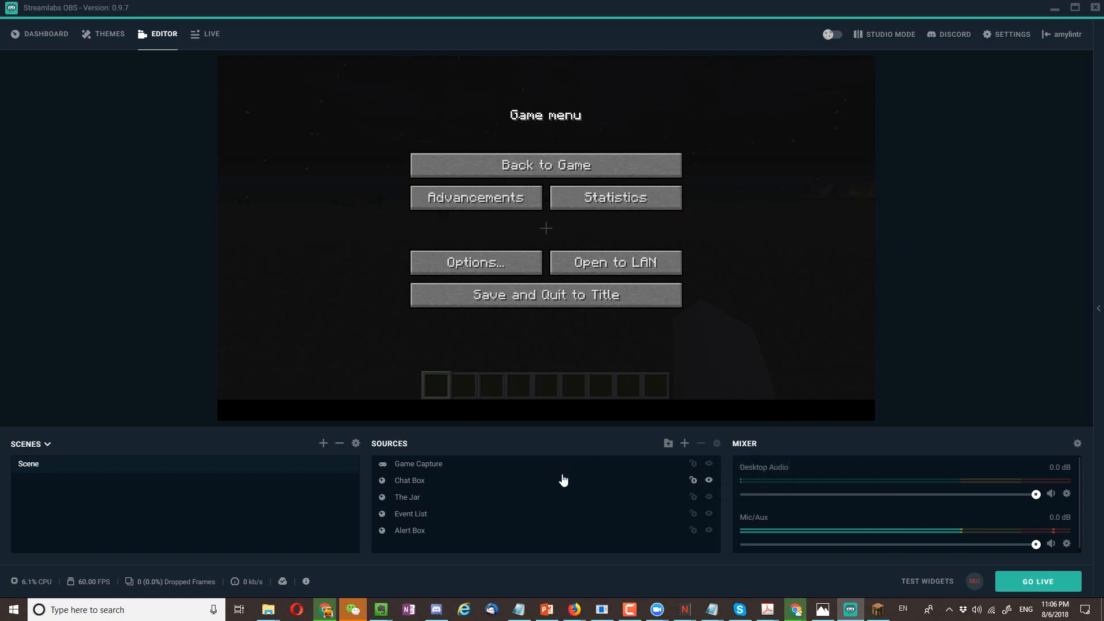
# - Move the Game Capture source to the end of the source list, below Alert Box
pyautogui.click(505, 468)
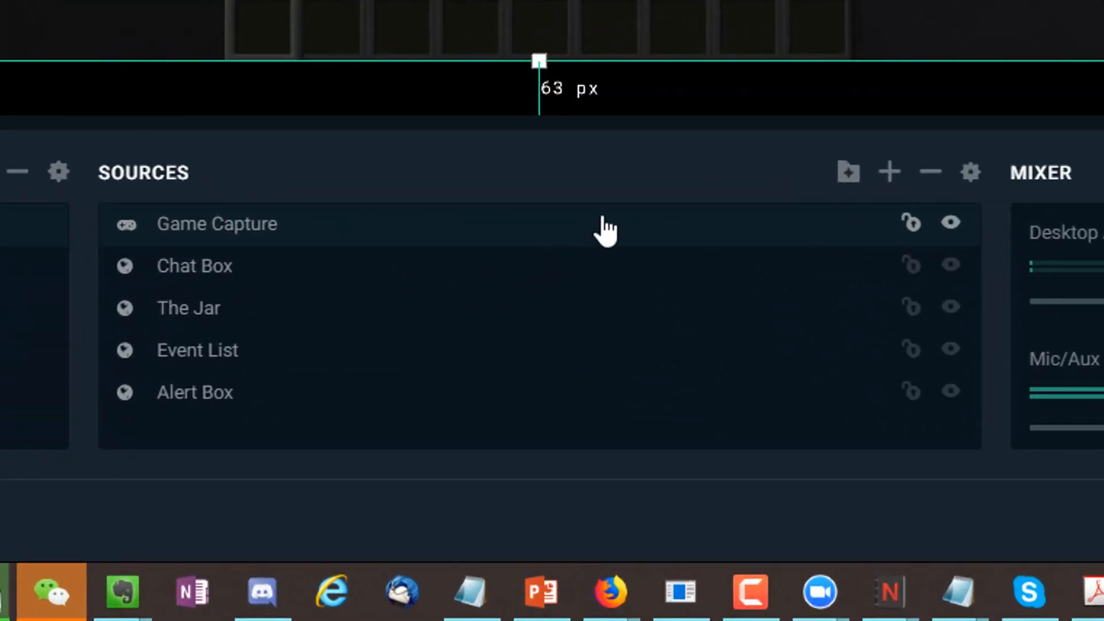
pyautogui.moveTo(604, 229); pyautogui.dragTo(500, 426)
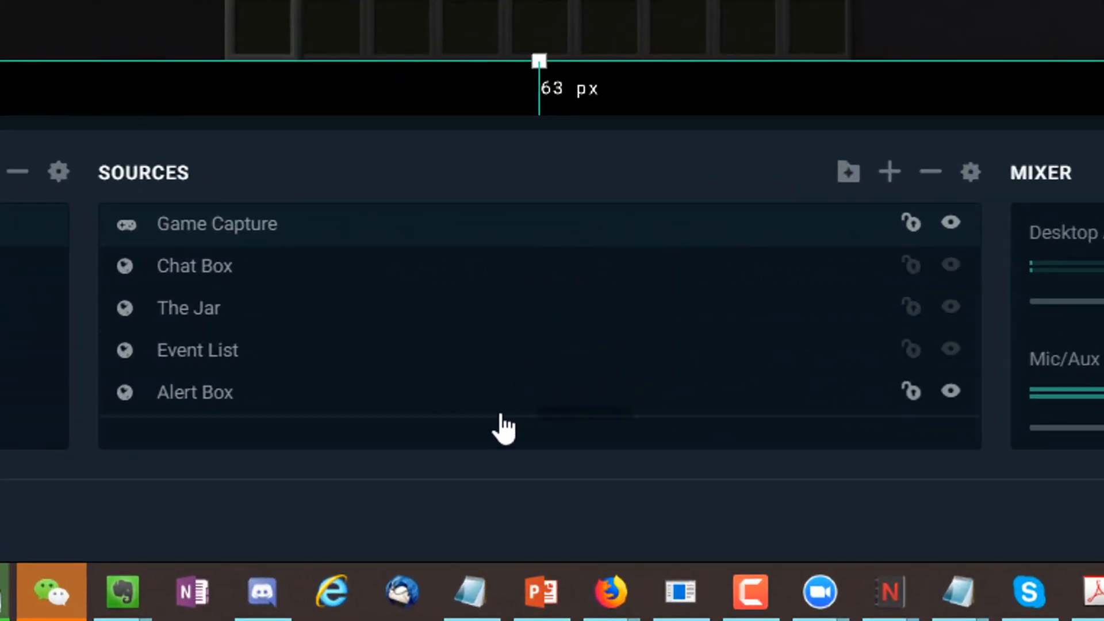